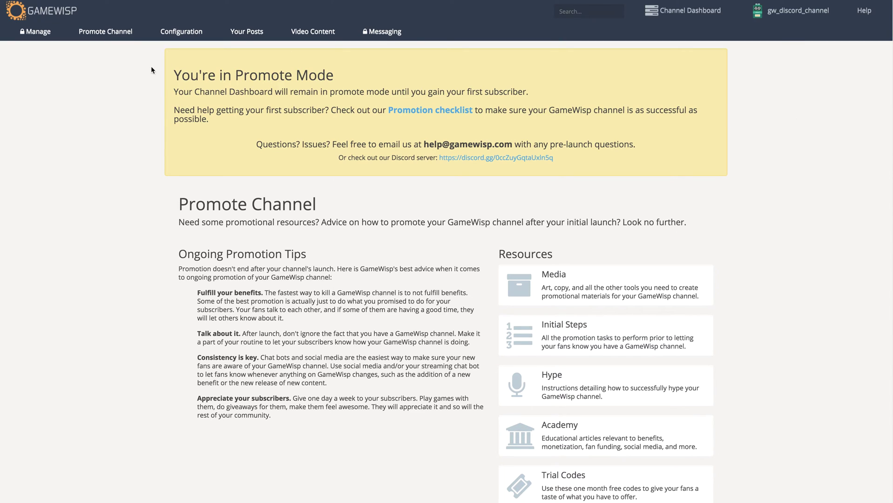
# - Open the Configuration page from GameWisp's top navigation bar
pyautogui.click(180, 32)
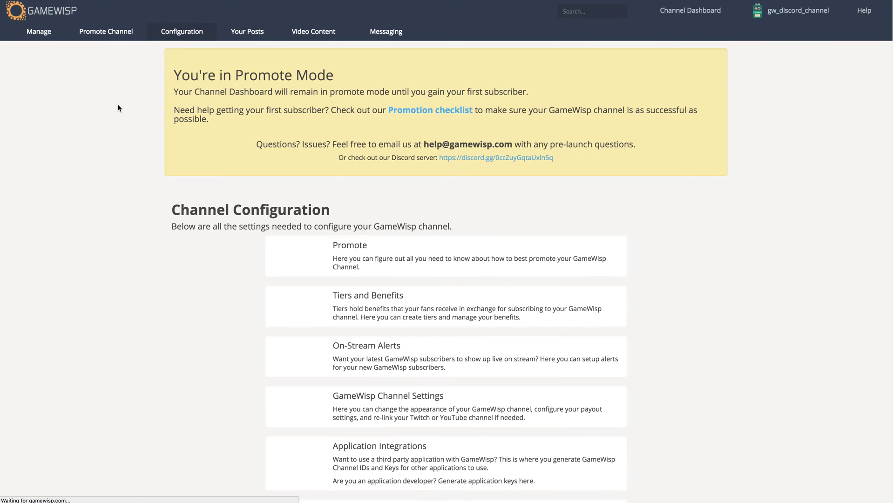
pyautogui.scroll(-3, 115, 122)
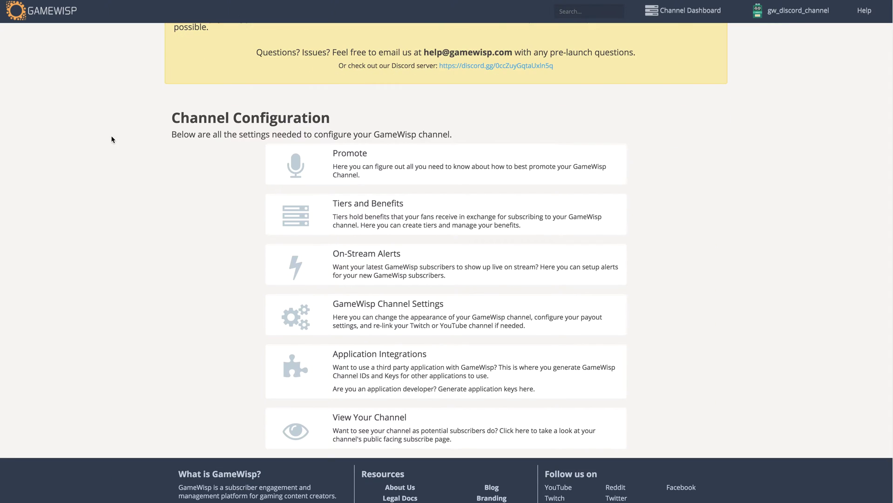
pyautogui.scroll(3, 143, 210)
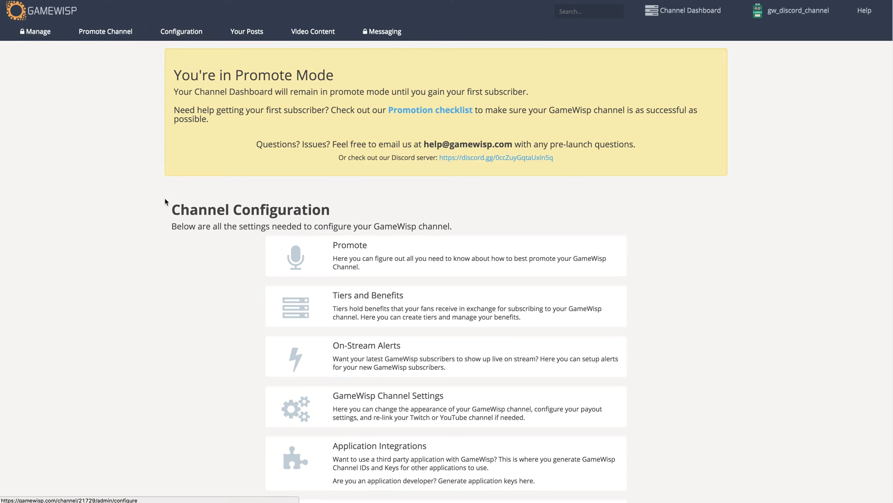
pyautogui.scroll(-1, 162, 205)
# - Open GameWisp Channel Settings and start linking a Discord account
pyautogui.click(314, 378)
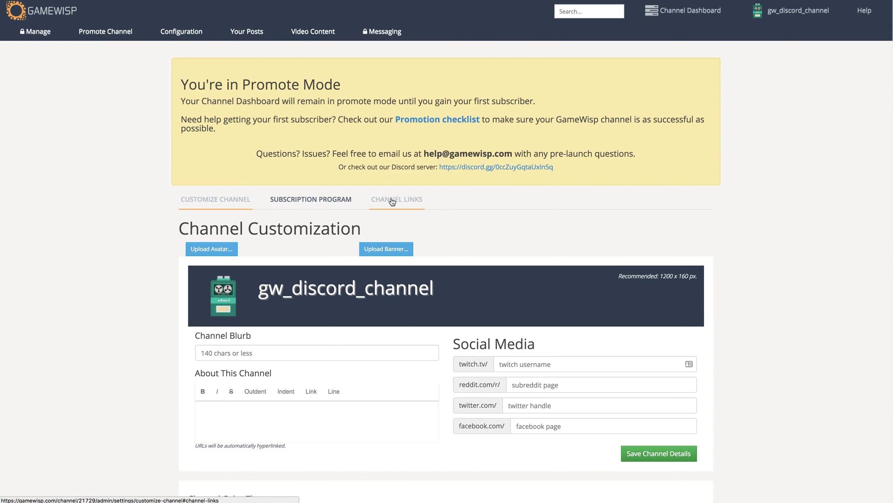
pyautogui.click(391, 201)
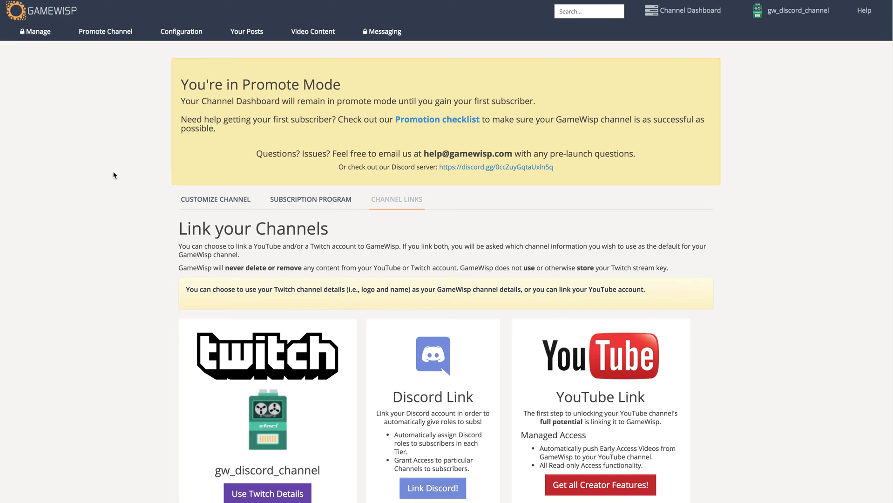
pyautogui.scroll(-1, 110, 172)
pyautogui.scroll(-3, 110, 171)
pyautogui.scroll(-1, 110, 171)
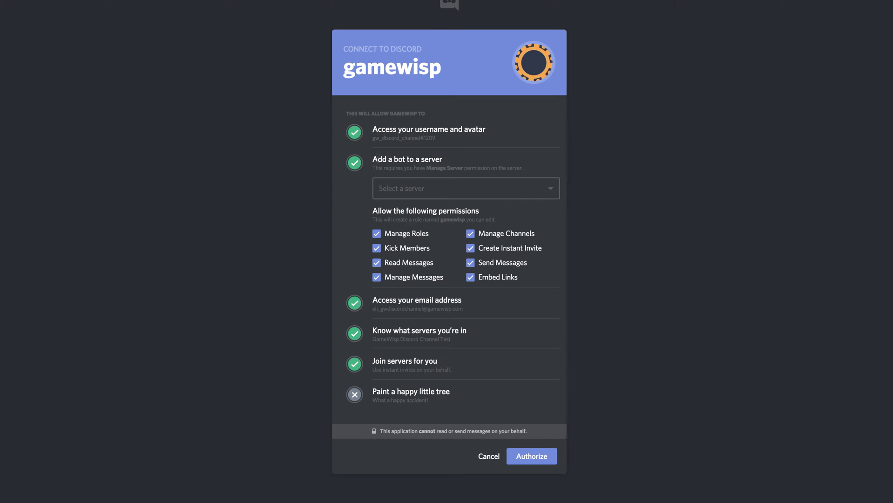
# - Authorize the GameWisp bot for the 'GameWisp Discord Channel Test' server
pyautogui.click(526, 192)
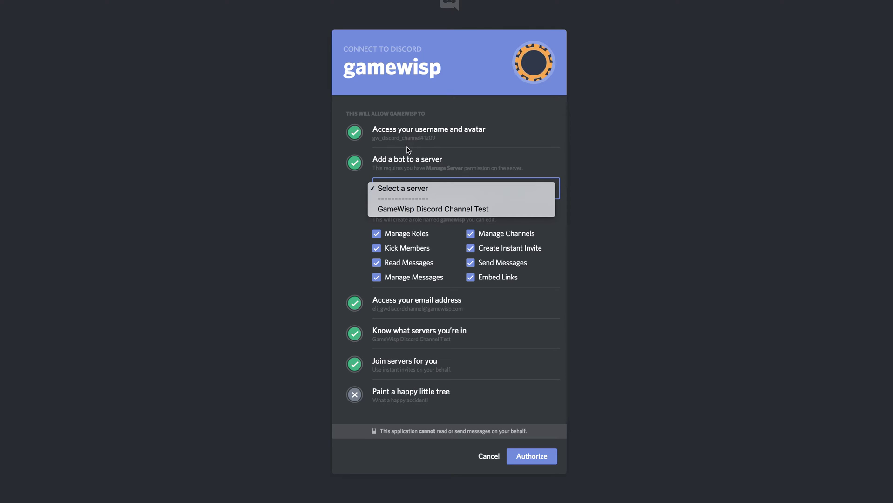
pyautogui.click(433, 209)
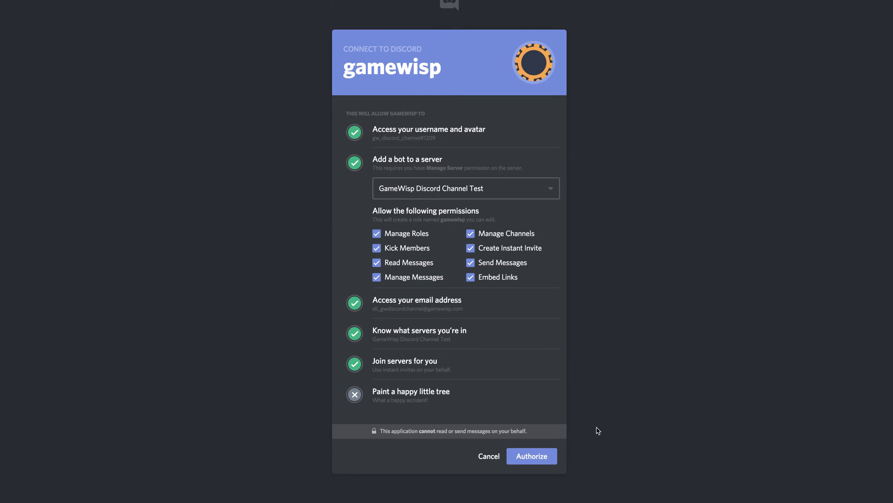
pyautogui.click(525, 461)
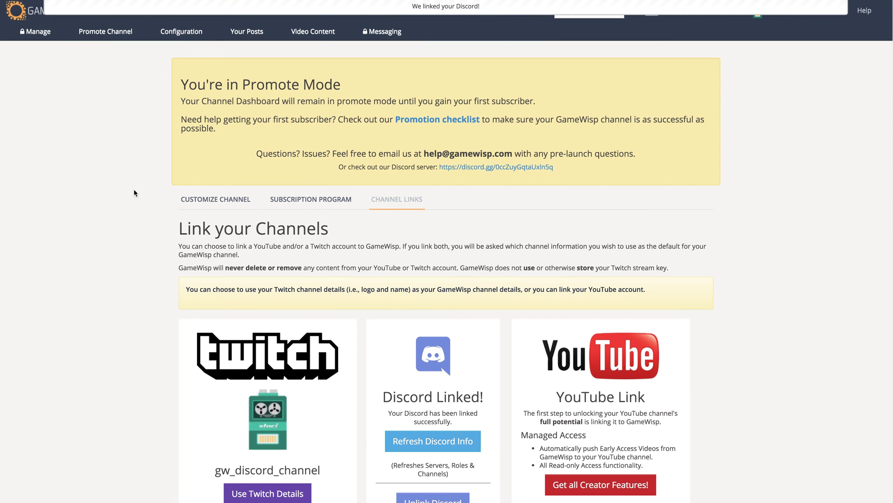
pyautogui.scroll(-5, 760, 224)
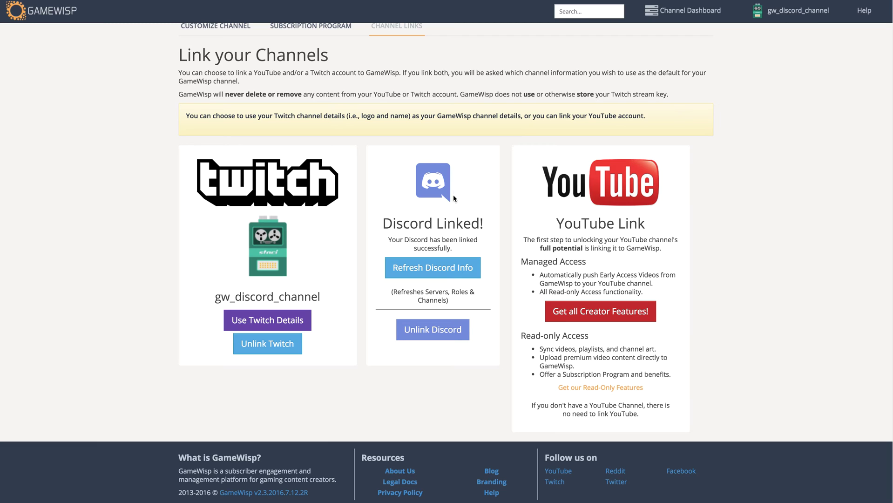
# - Refresh the linked Discord info, then return to Channel Configuration
pyautogui.click(442, 265)
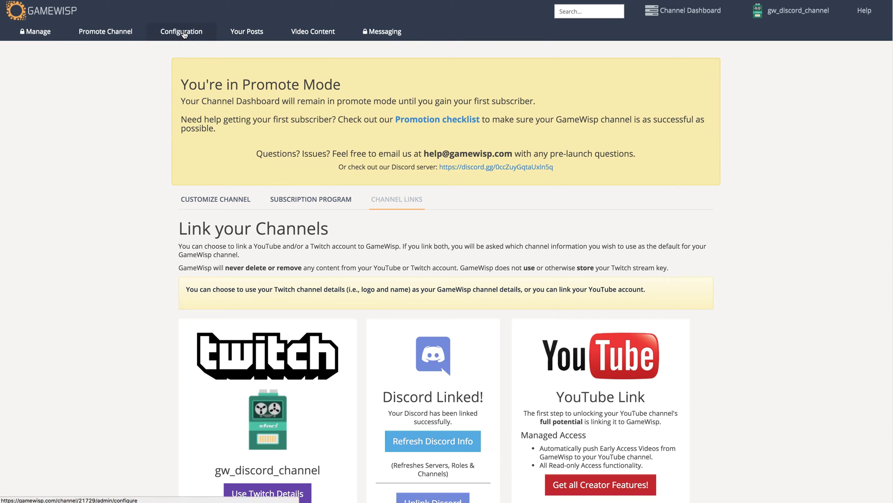
pyautogui.click(183, 32)
pyautogui.scroll(-2, 210, 181)
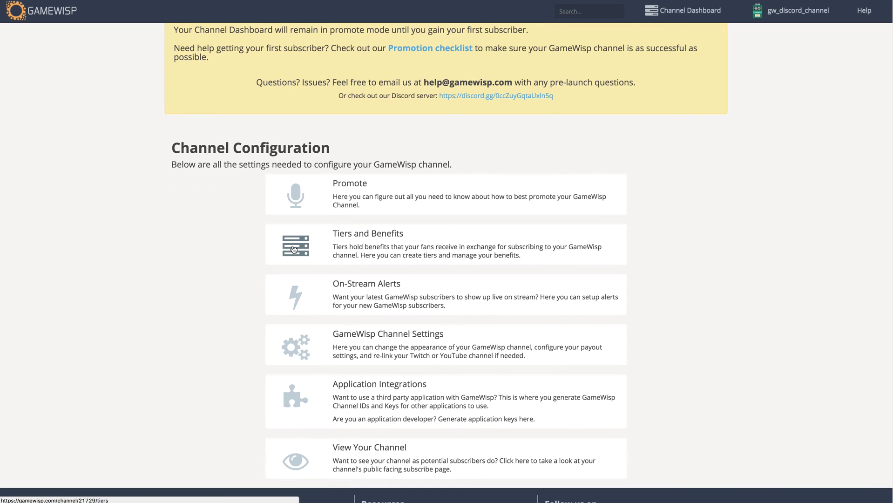
# - Turn on Edit Mode in Tiers and Benefits and add a benefit to the $3.99 tier
pyautogui.click(293, 250)
pyautogui.scroll(-1, 134, 186)
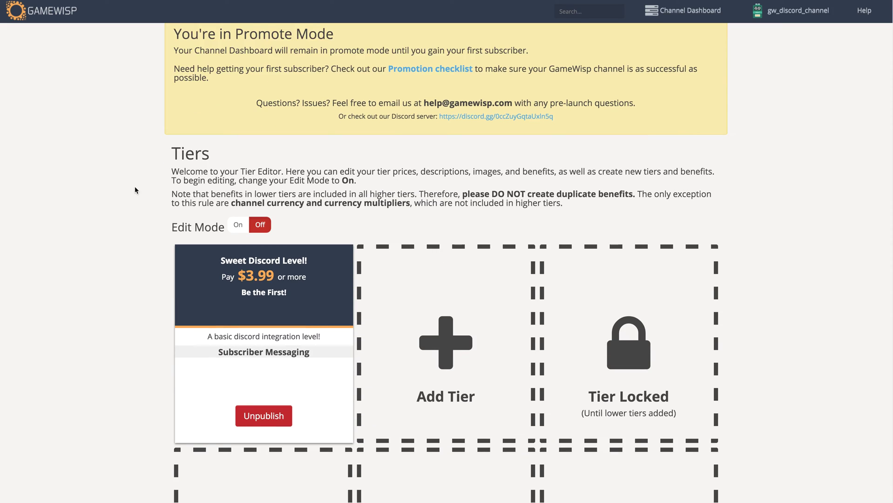
pyautogui.scroll(-2, 216, 308)
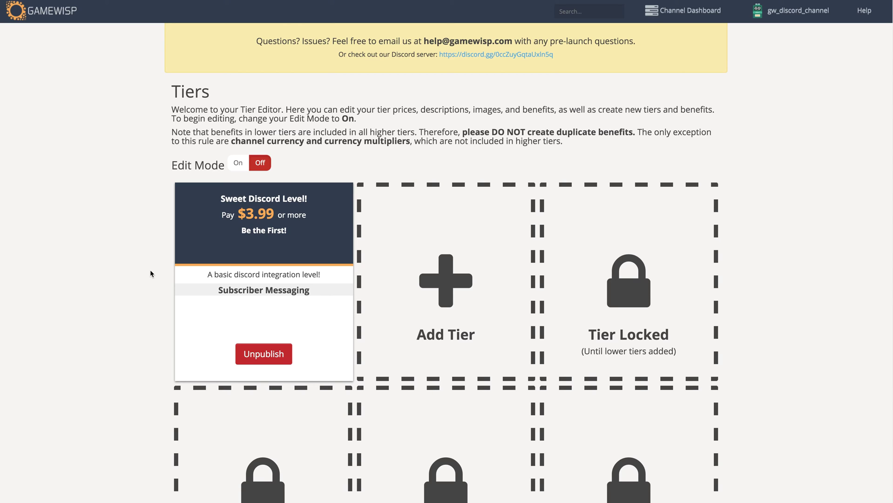
pyautogui.click(238, 163)
pyautogui.scroll(-1, 47, 171)
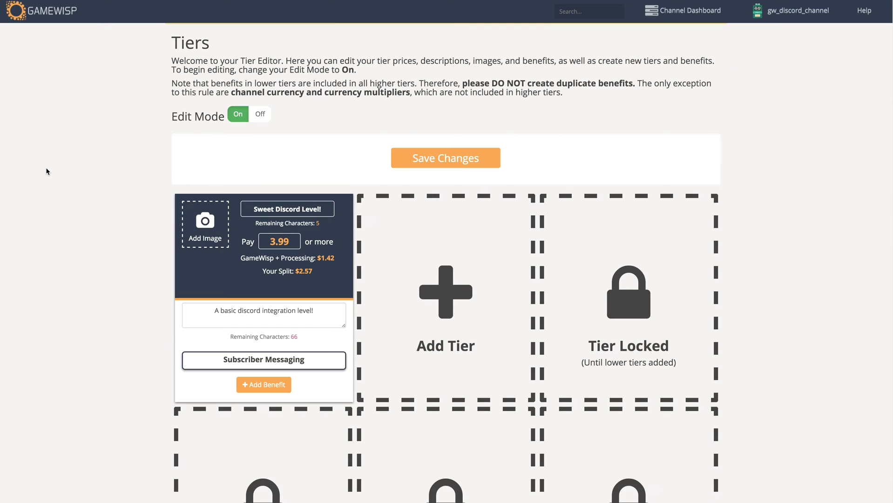
pyautogui.click(264, 384)
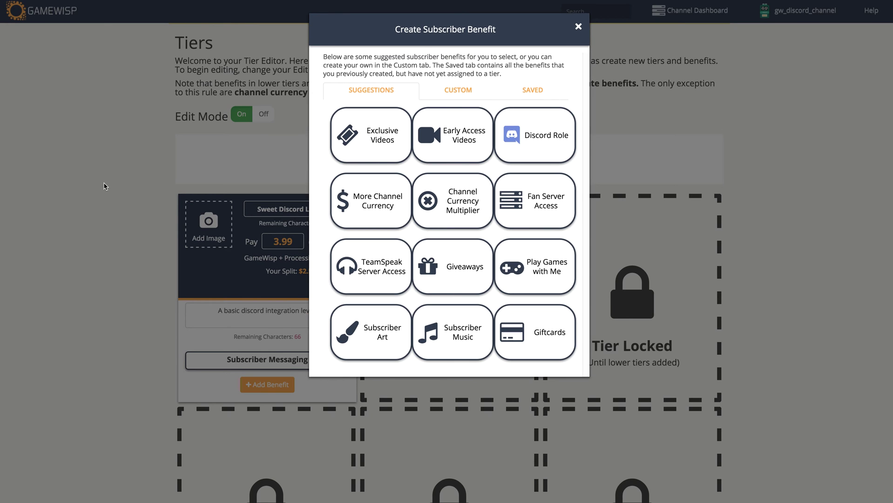
# - Choose a Discord Role benefit granting Tier One Subscriber on GameWisp Discord Channel Test
pyautogui.click(528, 142)
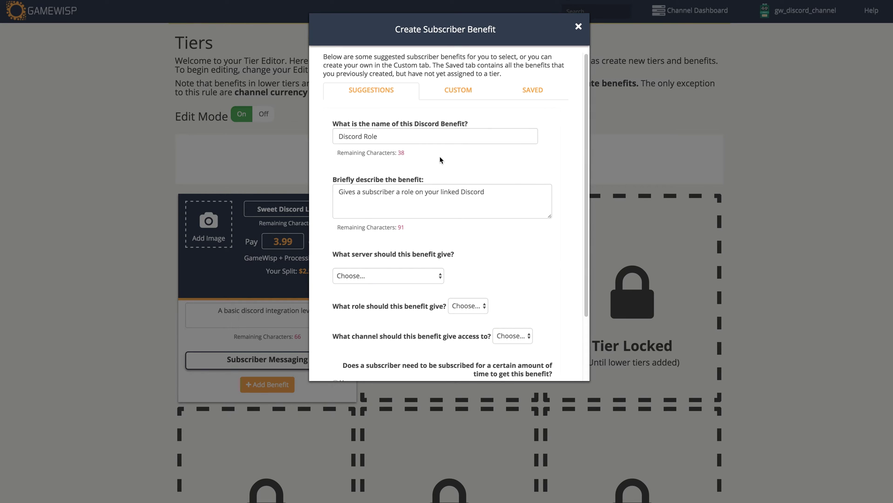
pyautogui.scroll(-3, 447, 160)
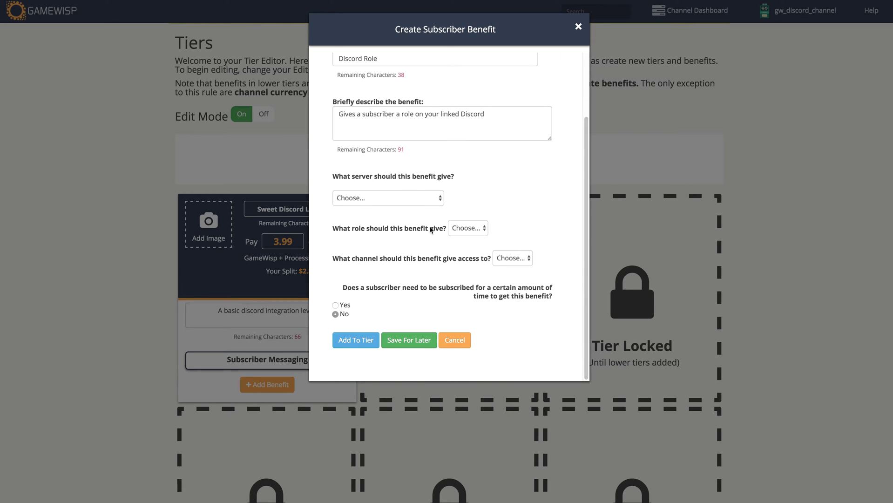
pyautogui.click(417, 198)
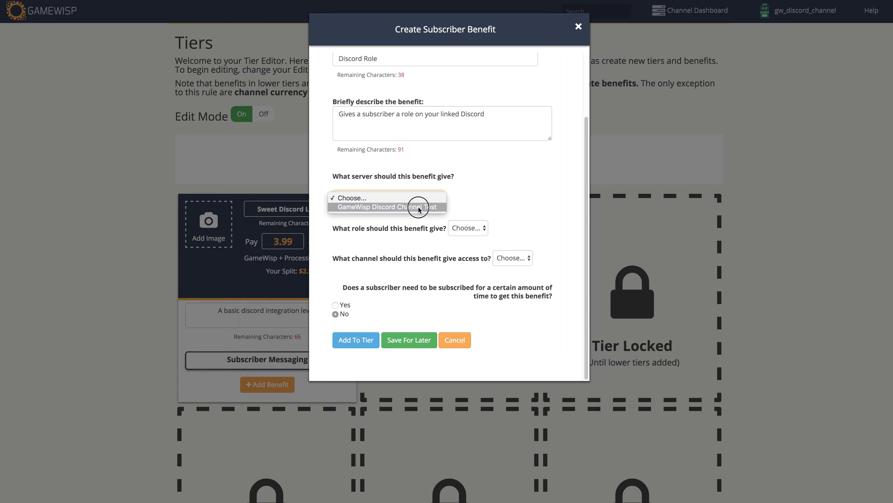
pyautogui.click(418, 208)
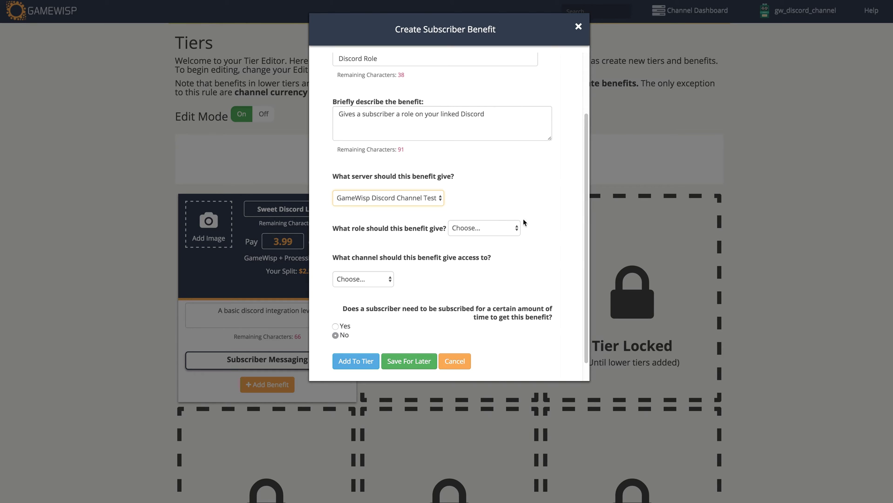
pyautogui.click(515, 228)
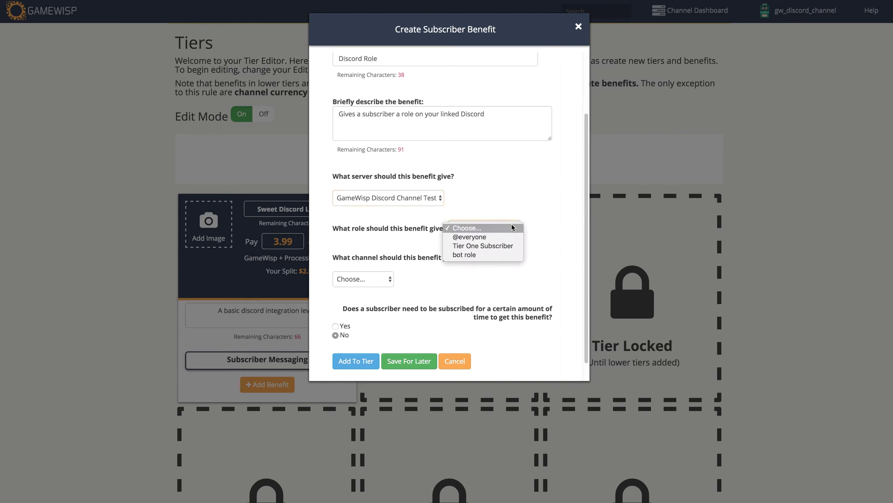
pyautogui.click(487, 248)
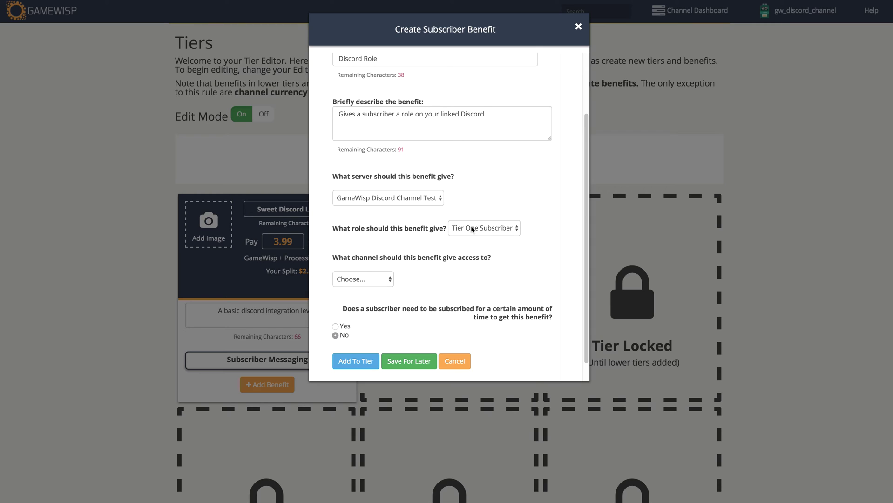
# - Grant gamewisp-tier-1 channel access and add the benefit to the $3.99 tier
pyautogui.click(388, 282)
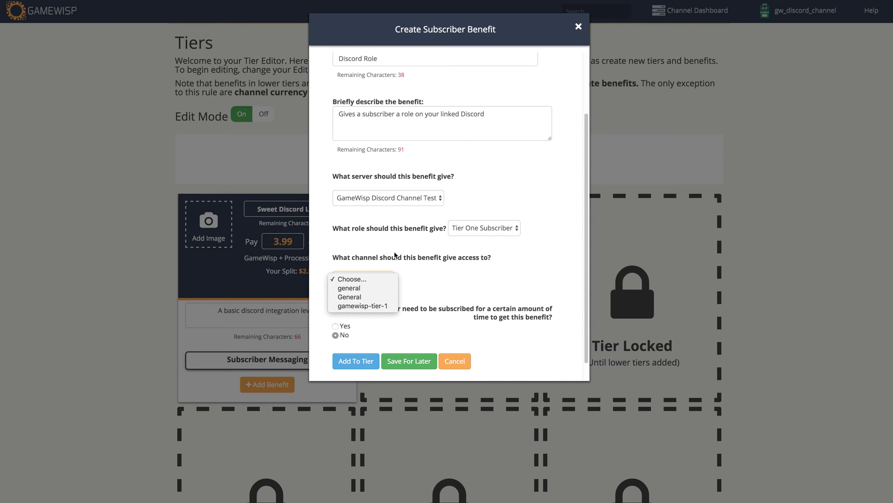
pyautogui.click(380, 308)
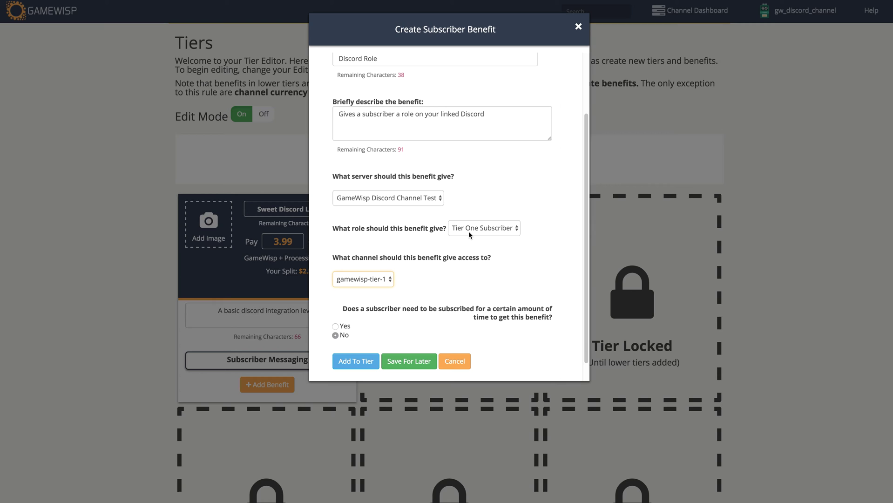
pyautogui.click(374, 284)
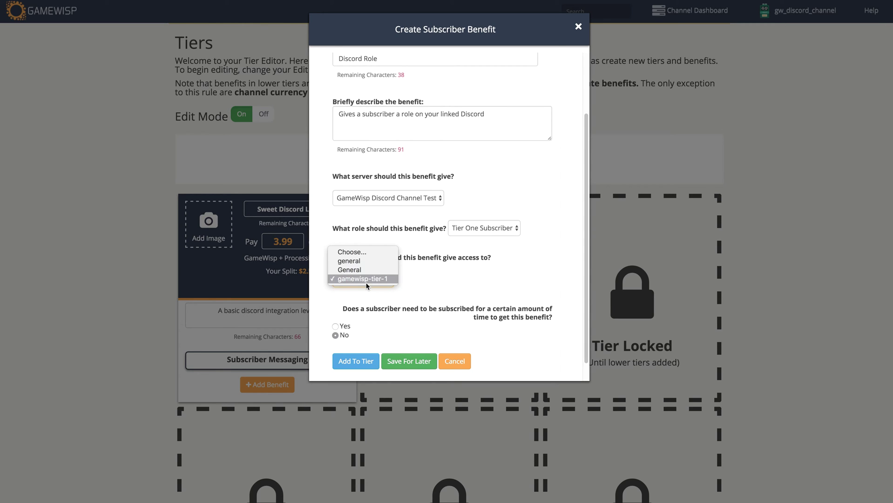
pyautogui.click(368, 281)
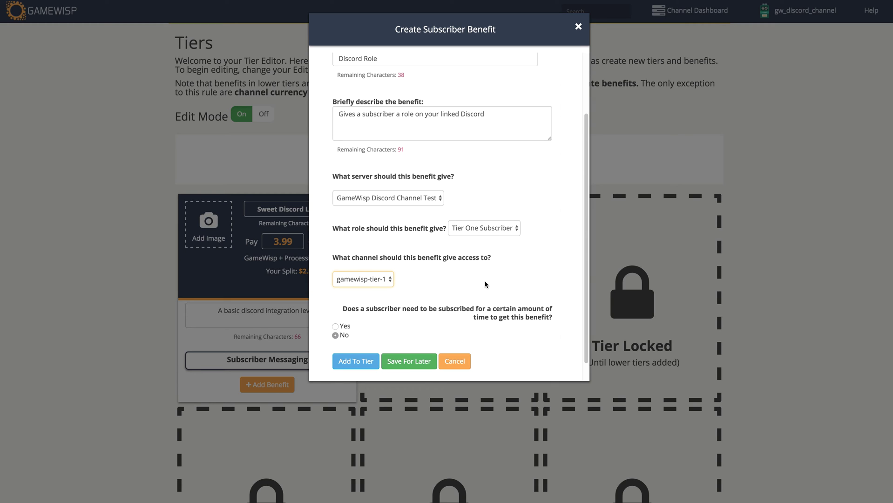
pyautogui.click(505, 276)
pyautogui.click(365, 364)
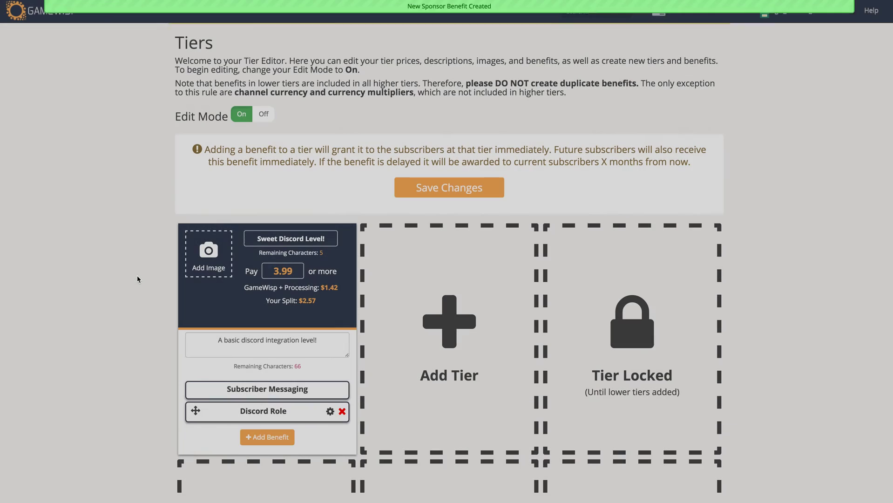
# - Save the tier changes, confirming past the warning with Save Anyway
pyautogui.click(418, 293)
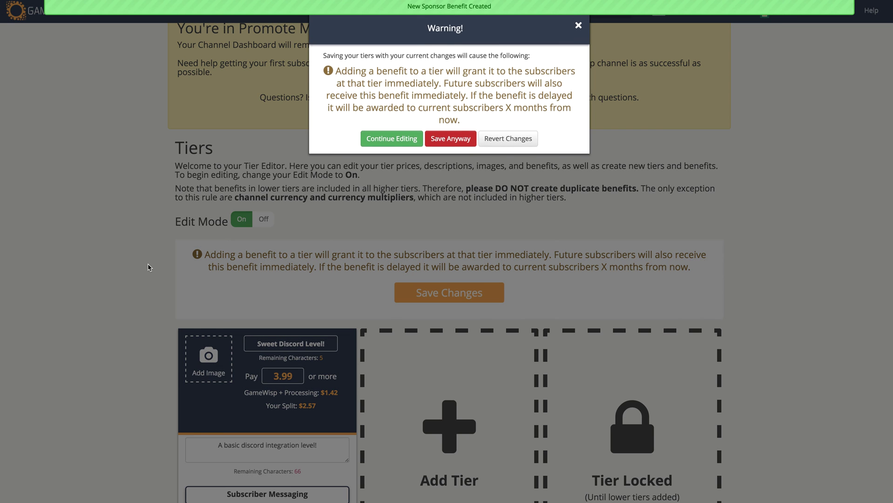
pyautogui.click(450, 138)
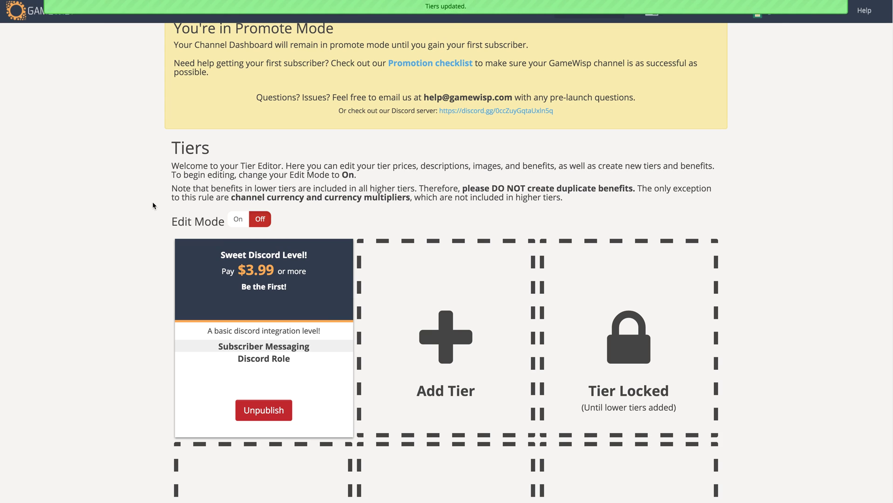
pyautogui.scroll(-1, 153, 203)
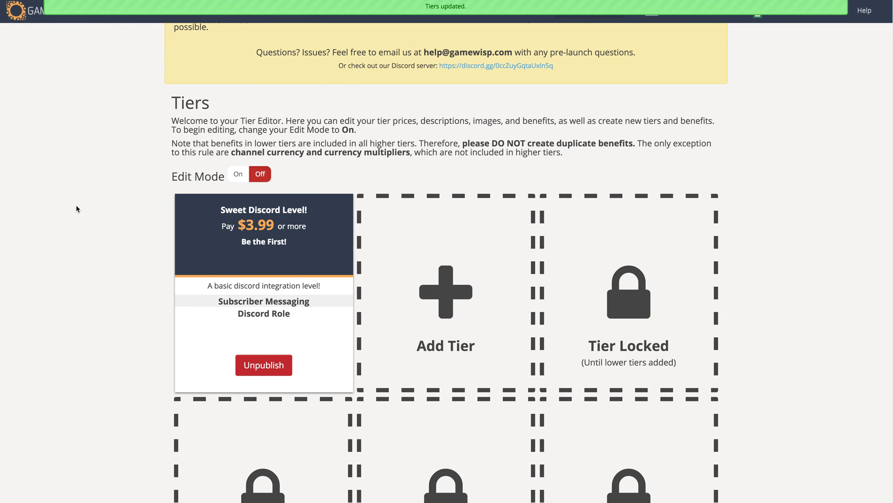